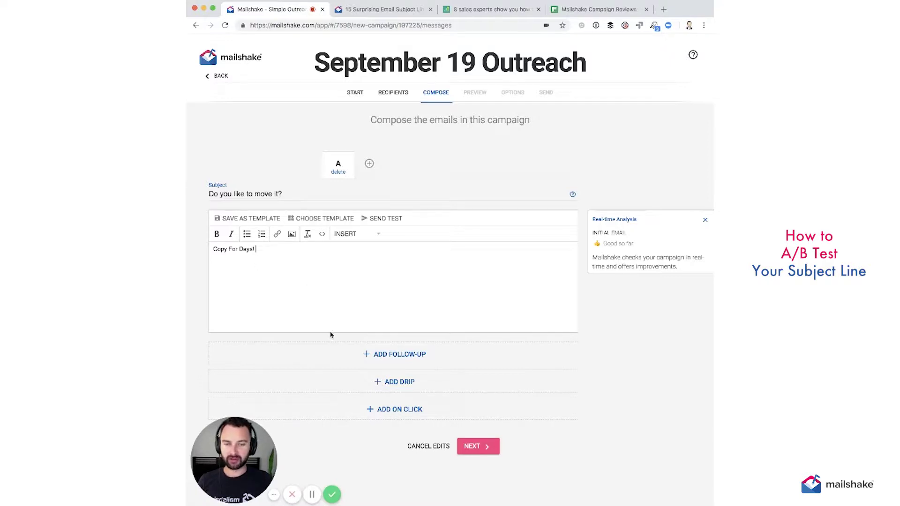
# - Select part of version A's subject line 'Do you like to move it?' on the compose step
pyautogui.moveTo(224, 194); pyautogui.dragTo(204, 195)
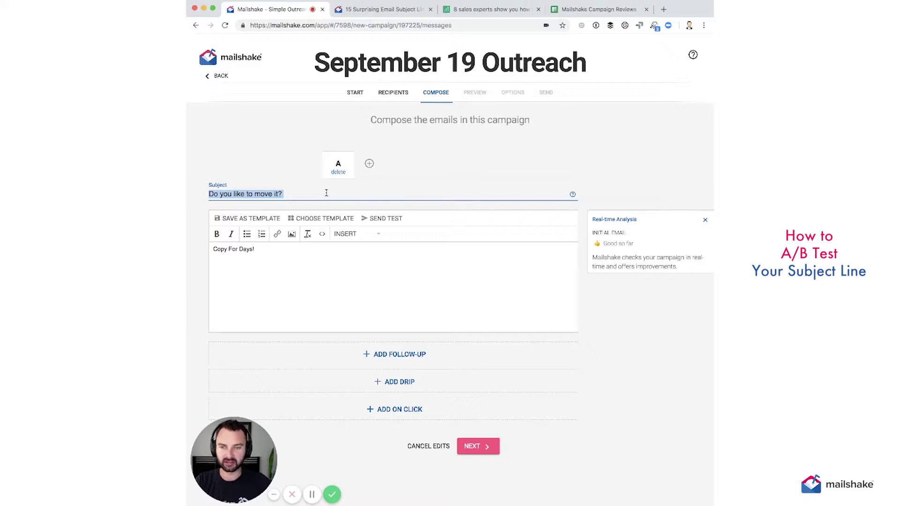
# - Switch to the subject-line A/B test article and scroll to its personalization section
pyautogui.hotkey('ctrl', 'Tab')
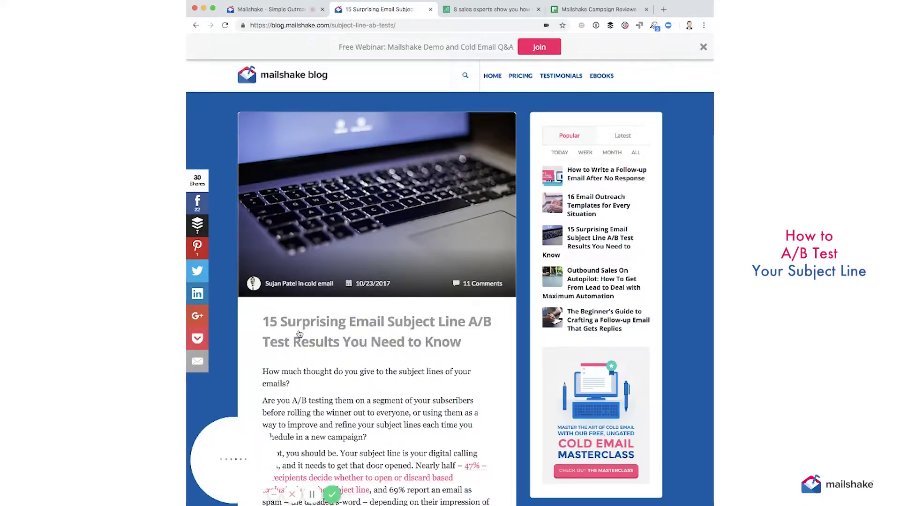
pyautogui.scroll(-2, 403, 351)
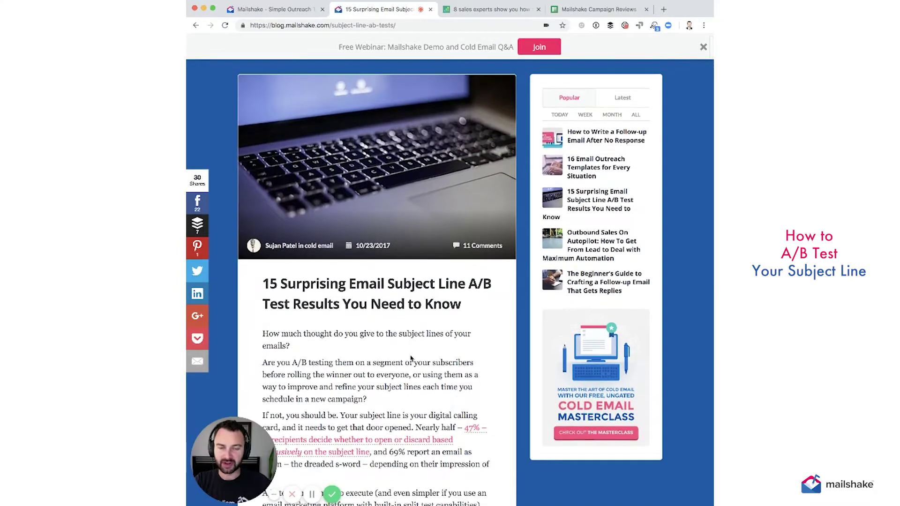
pyautogui.scroll(-10, 410, 359)
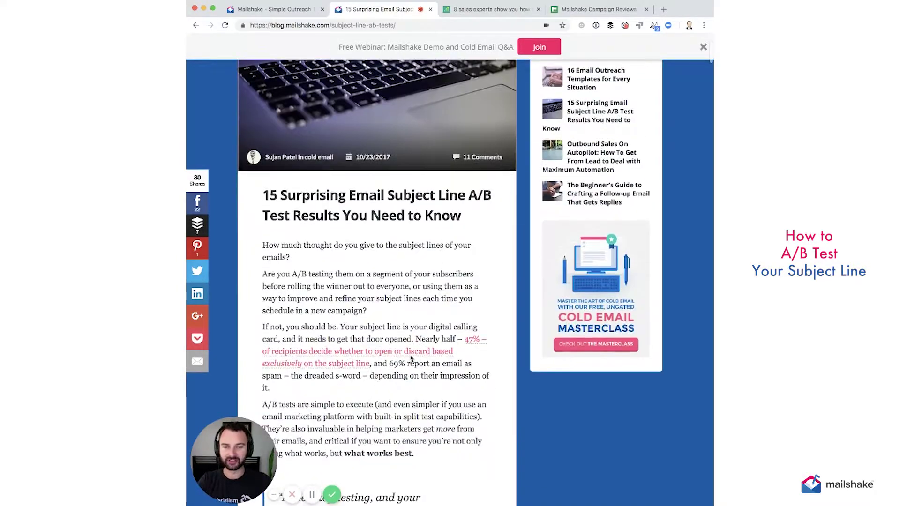
pyautogui.scroll(-3, 410, 359)
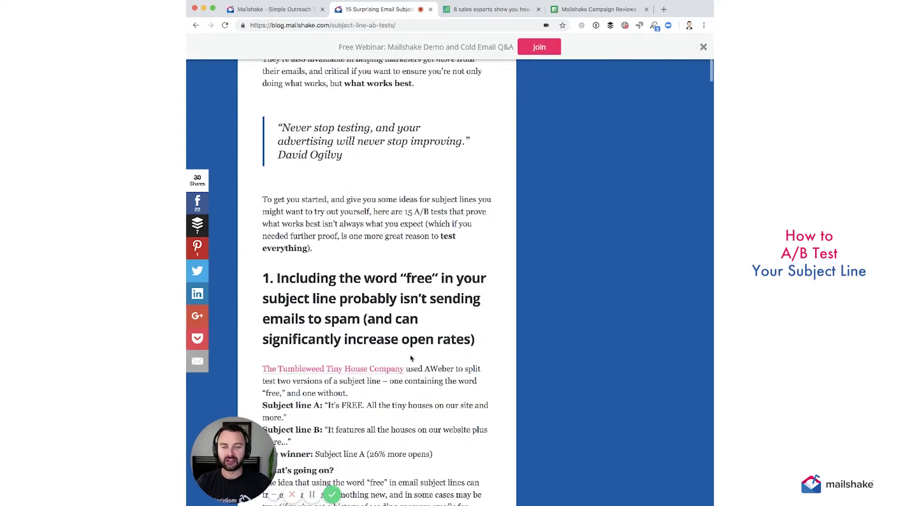
pyautogui.scroll(3, 413, 265)
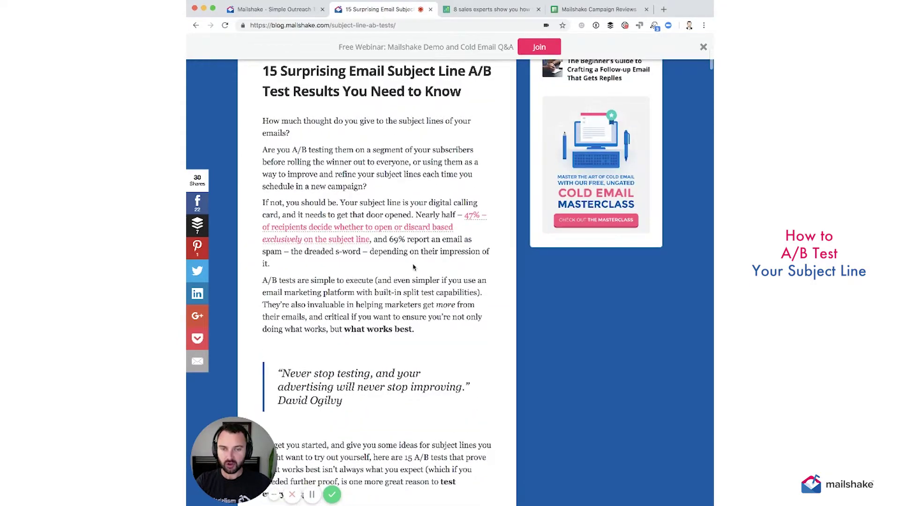
pyautogui.scroll(6, 412, 264)
pyautogui.scroll(3, 413, 267)
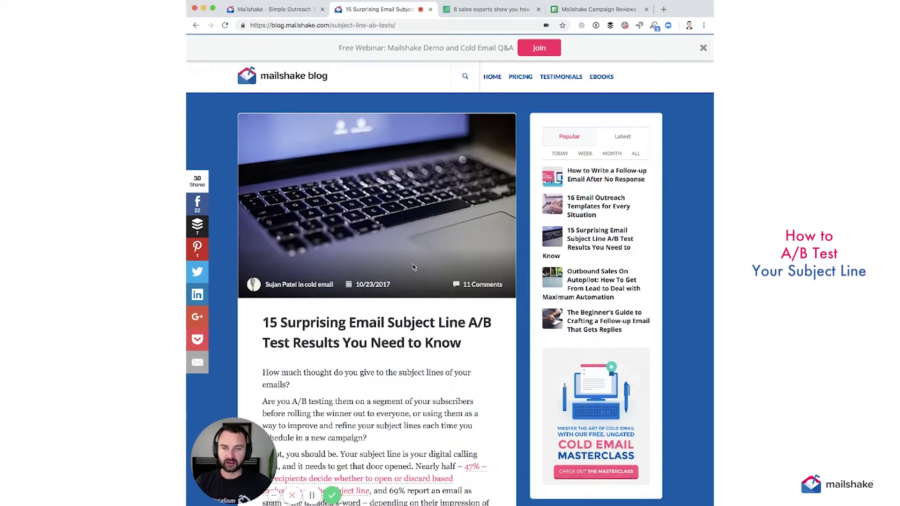
pyautogui.scroll(-15, 412, 267)
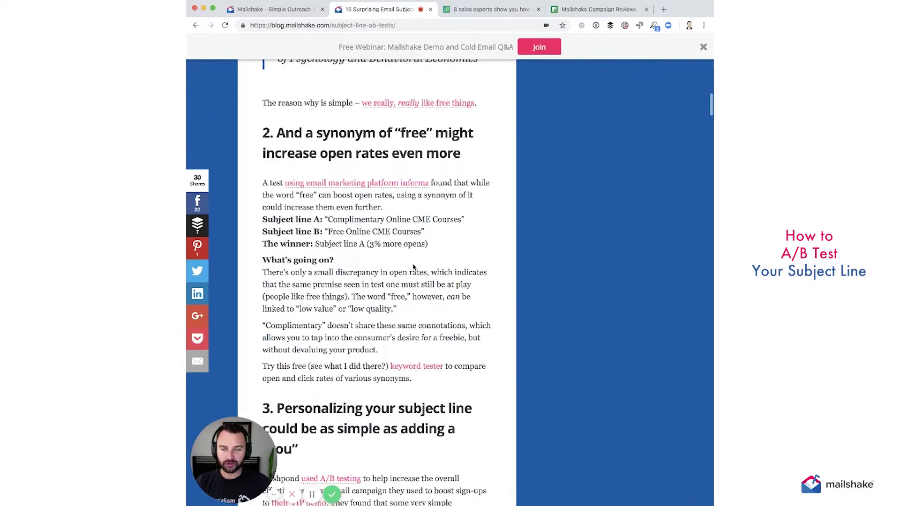
pyautogui.scroll(-6, 413, 267)
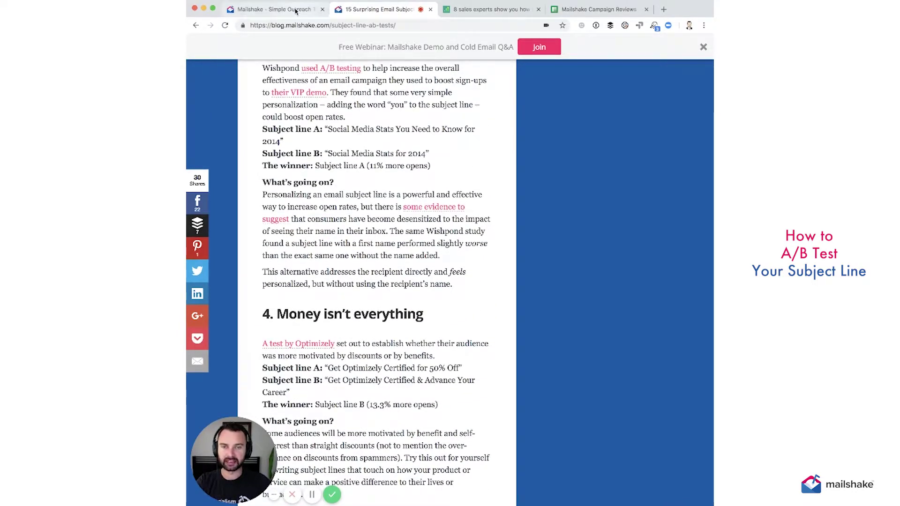
pyautogui.scroll(2, 376, 151)
# - Highlight the Wishpond result where adding 'you' won 11% more opens, then return to the compose page
pyautogui.moveTo(327, 251); pyautogui.dragTo(423, 248)
pyautogui.click(423, 248)
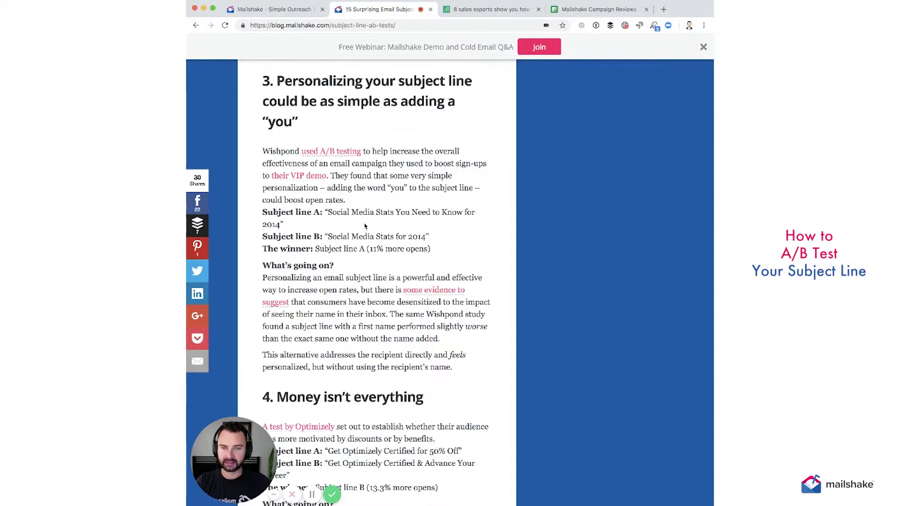
pyautogui.moveTo(348, 248); pyautogui.dragTo(425, 248)
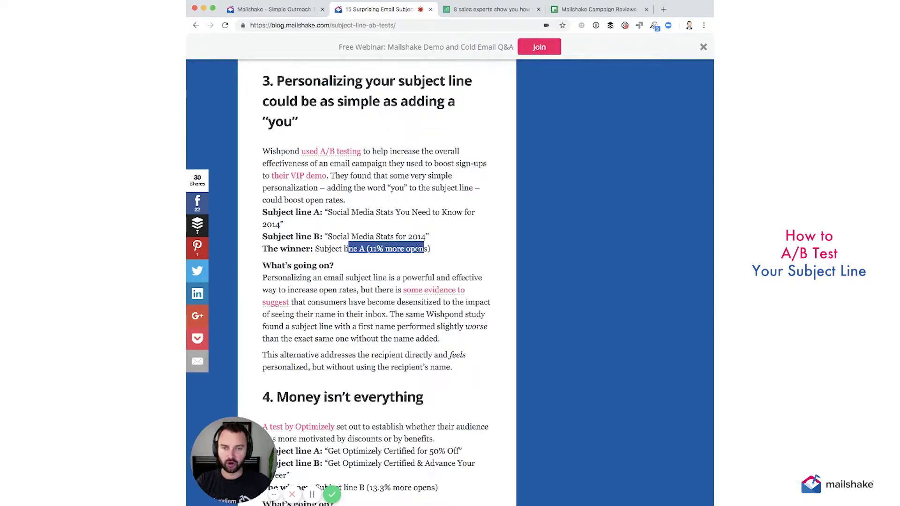
pyautogui.click(418, 248)
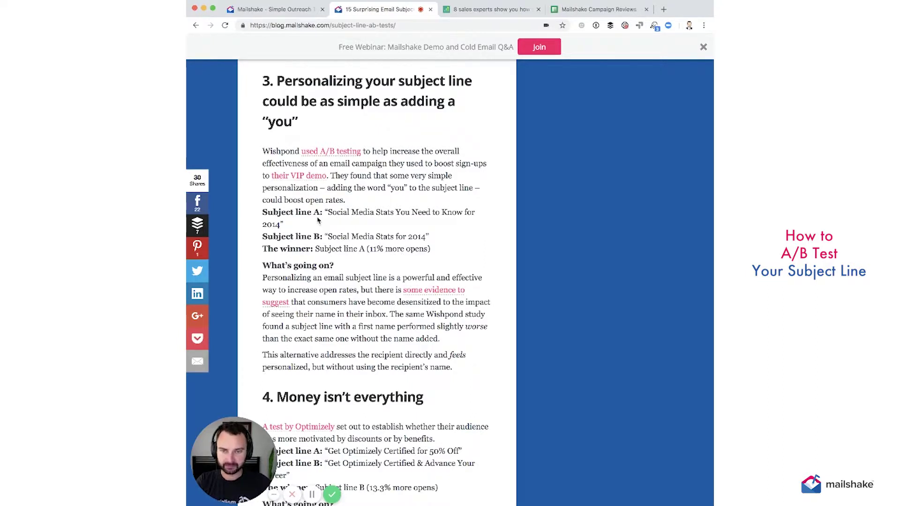
pyautogui.click(276, 11)
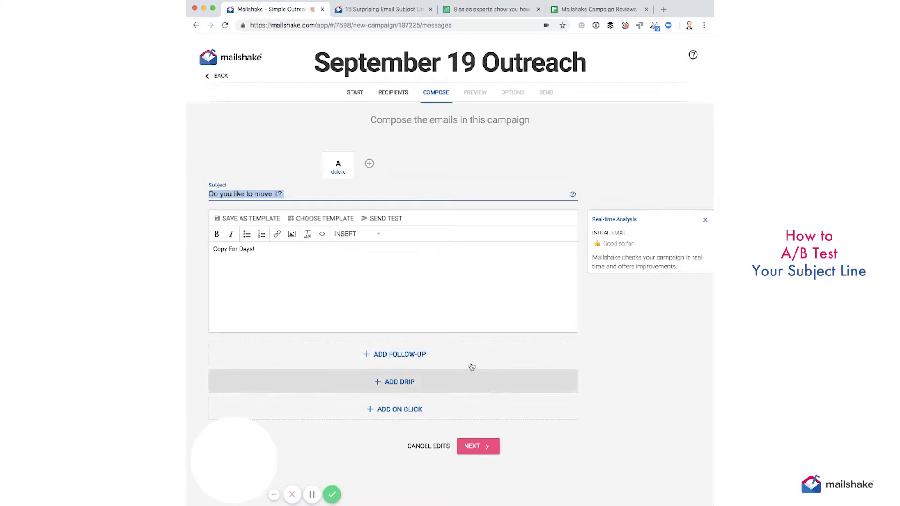
# - Insert a {{first}} first-name placeholder with the fallback text left empty
pyautogui.click(333, 196)
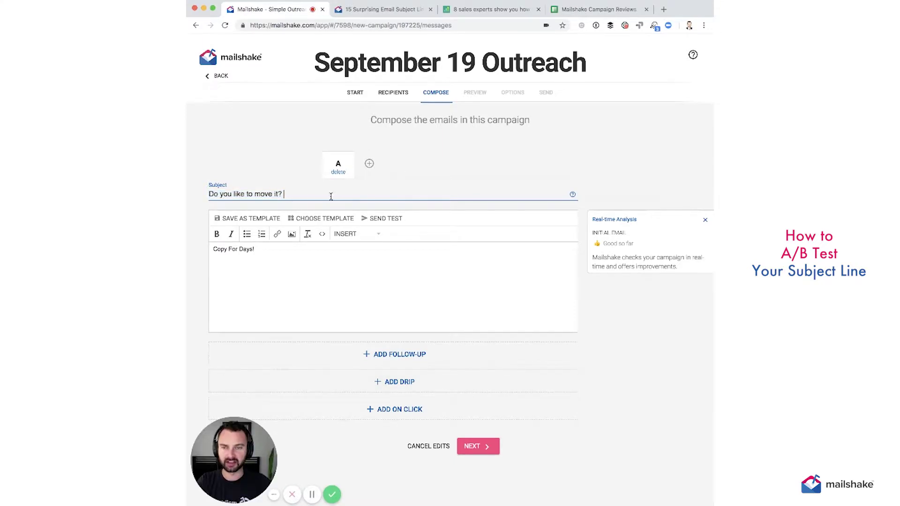
pyautogui.moveTo(288, 194); pyautogui.dragTo(205, 194)
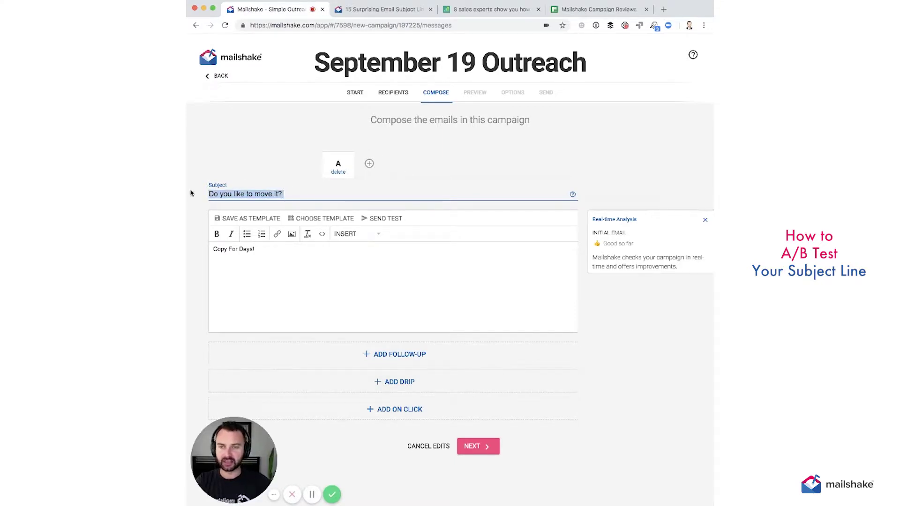
pyautogui.click(304, 194)
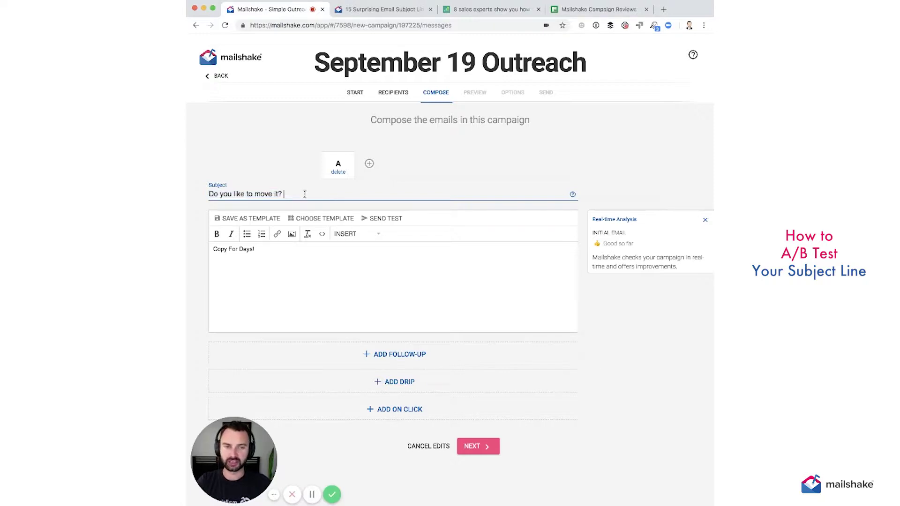
pyautogui.click(363, 234)
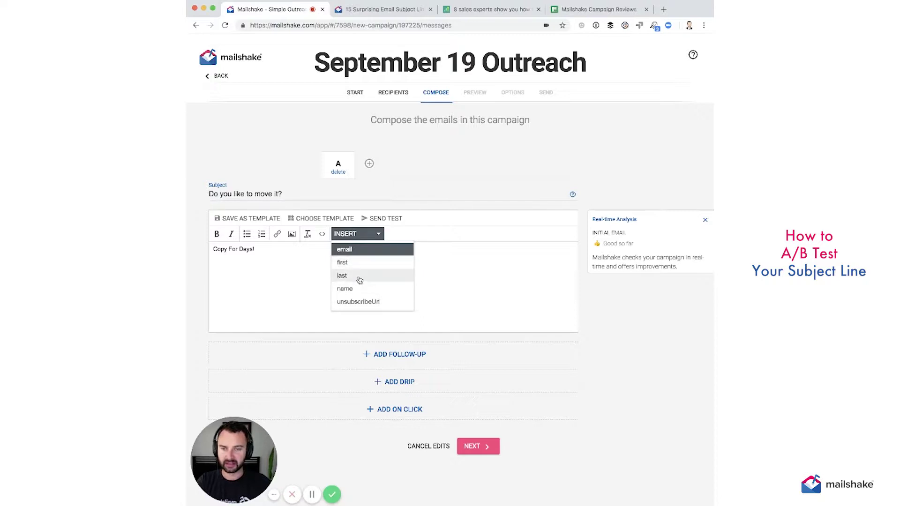
pyautogui.click(354, 267)
pyautogui.click(410, 133)
pyautogui.press('Down')
pyautogui.press('Return')
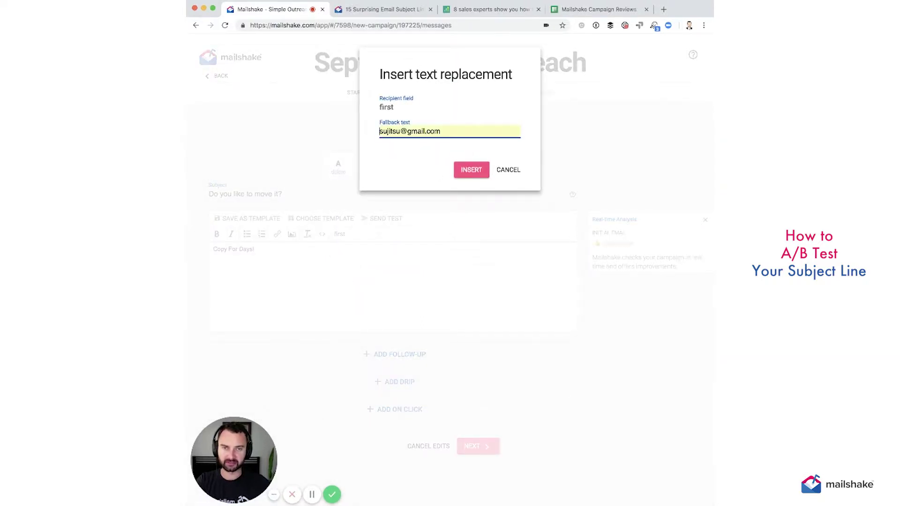
pyautogui.tripleClick(441, 133)
pyautogui.press('BackSpace')
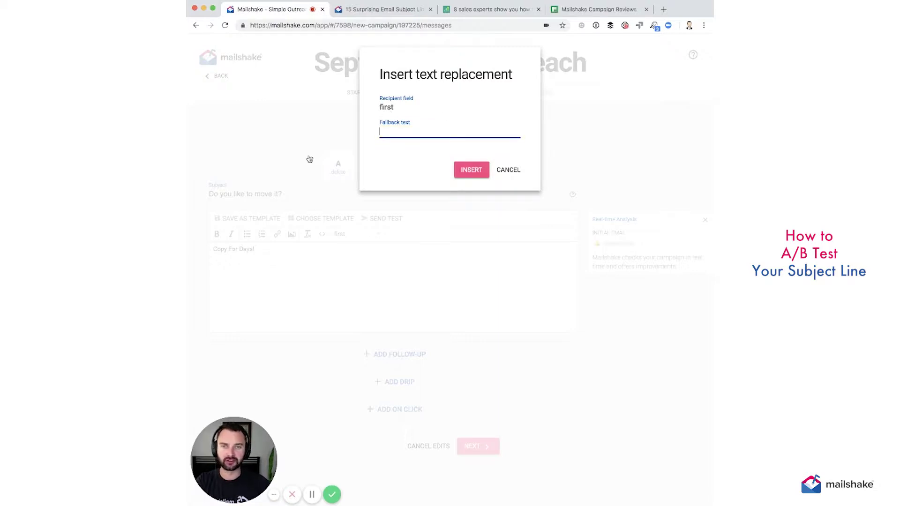
pyautogui.click(470, 174)
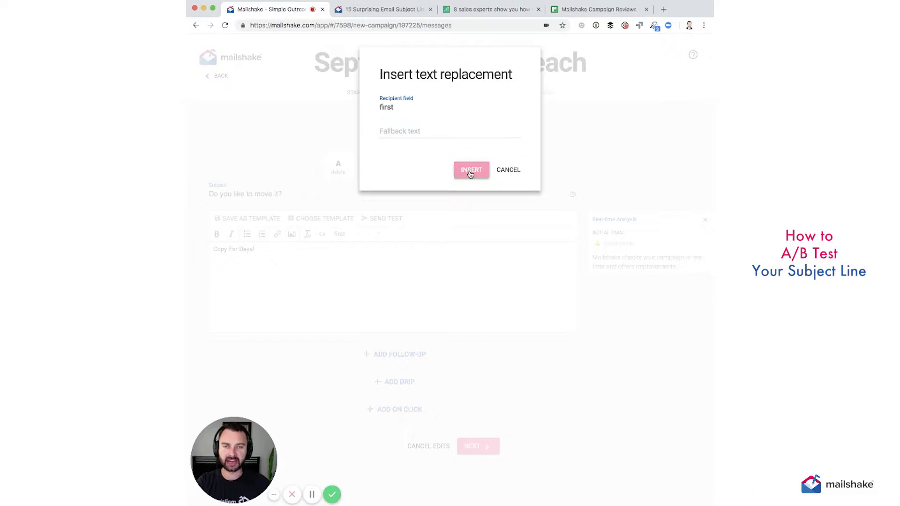
# - Move the {{first}} placeholder from the body into the subject, just before the question mark
pyautogui.click(335, 194)
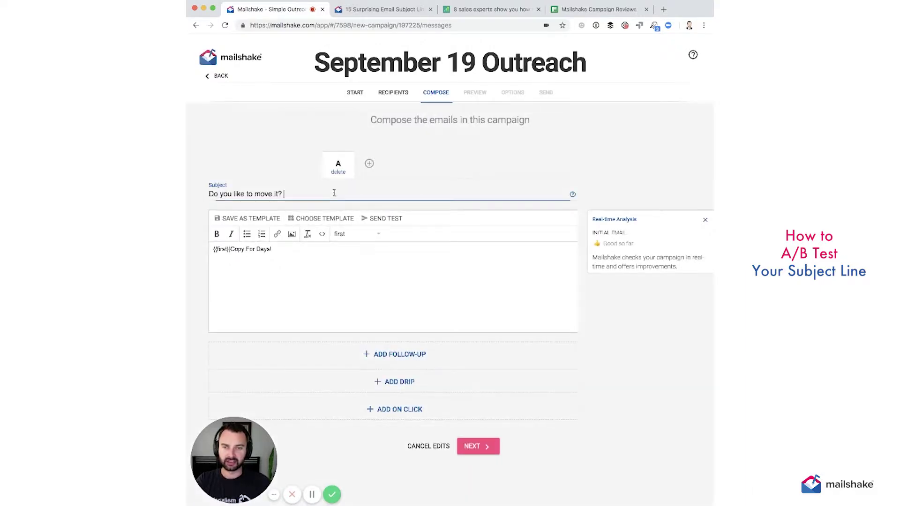
pyautogui.moveTo(229, 249); pyautogui.dragTo(213, 249)
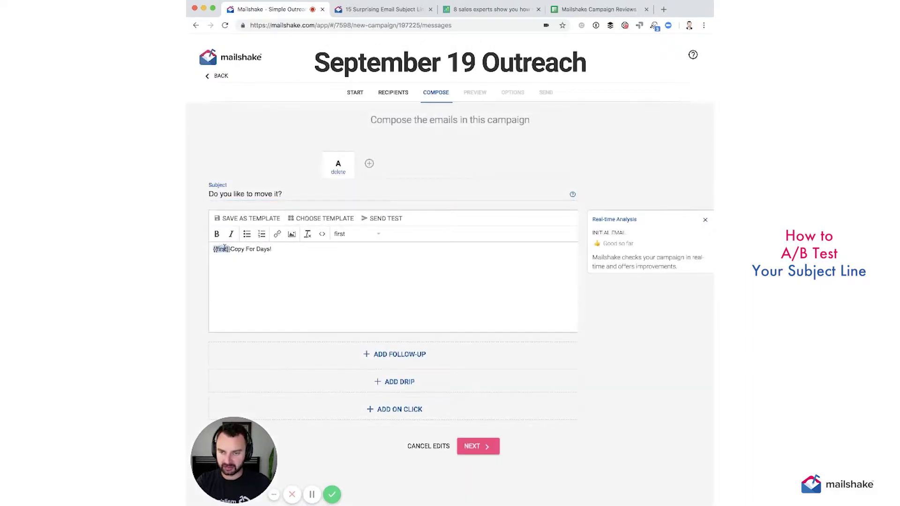
pyautogui.hotkey('ctrl', 'x')
pyautogui.click(280, 194)
pyautogui.press('cmd+v')
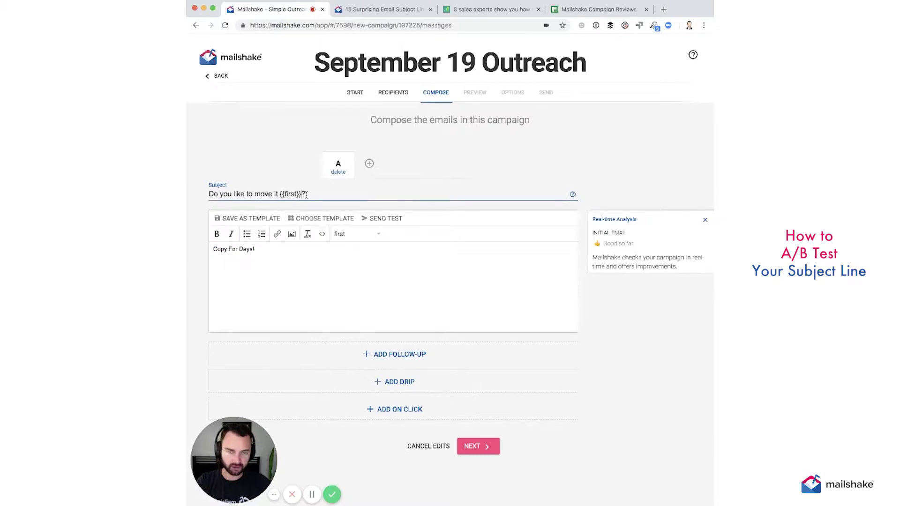
# - Create A/B segment B as a copy of version A's email
pyautogui.click(371, 166)
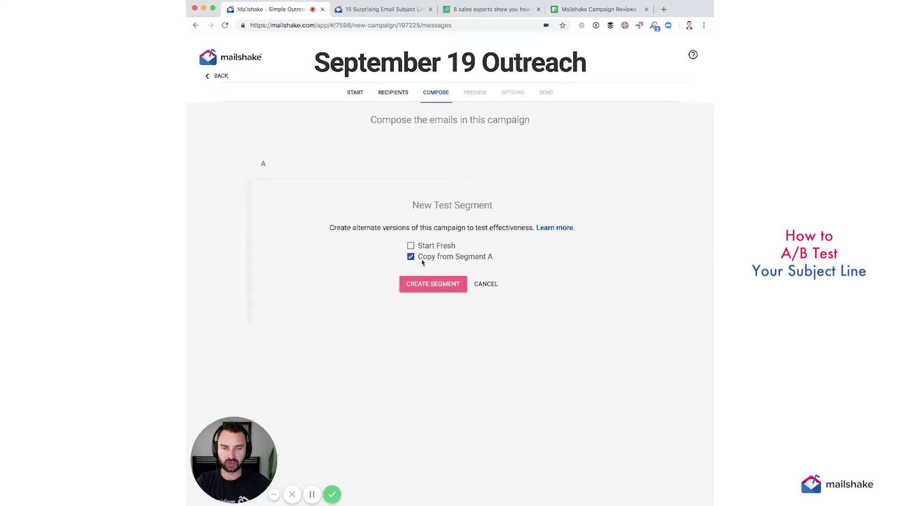
pyautogui.click(456, 282)
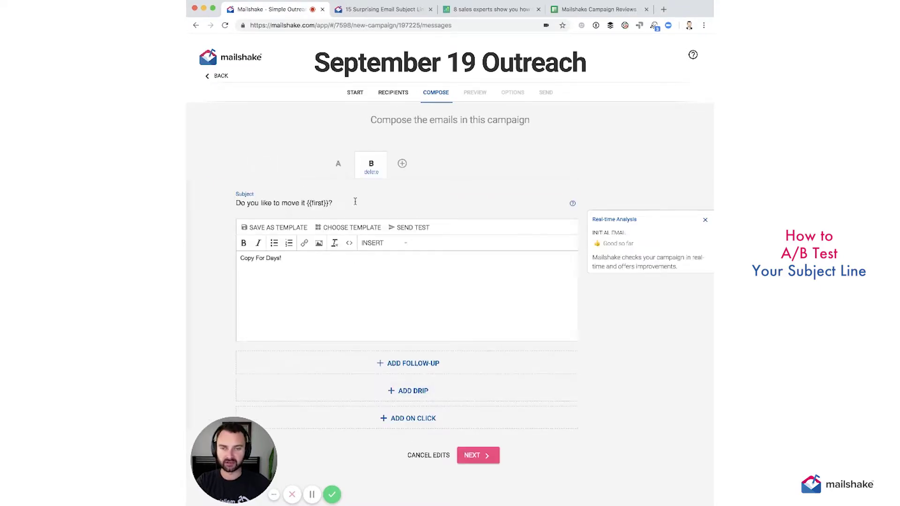
pyautogui.moveTo(305, 259); pyautogui.dragTo(229, 261)
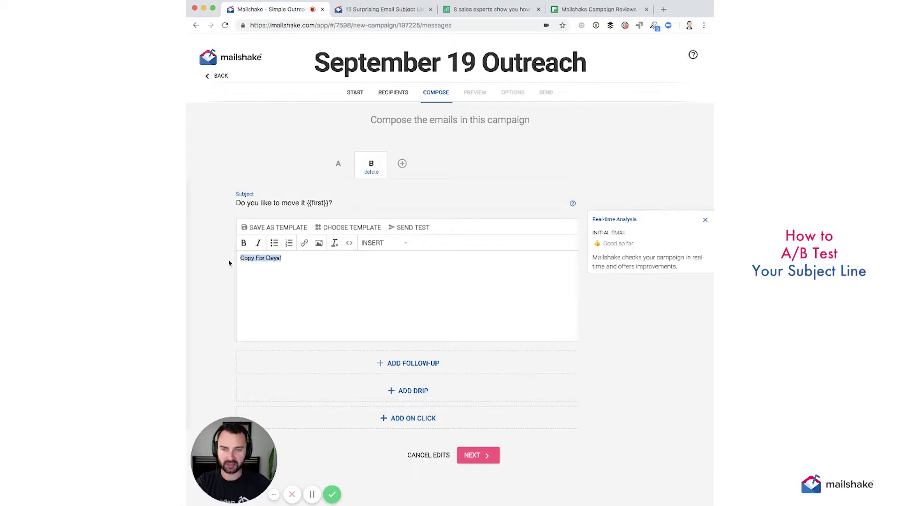
pyautogui.click(338, 166)
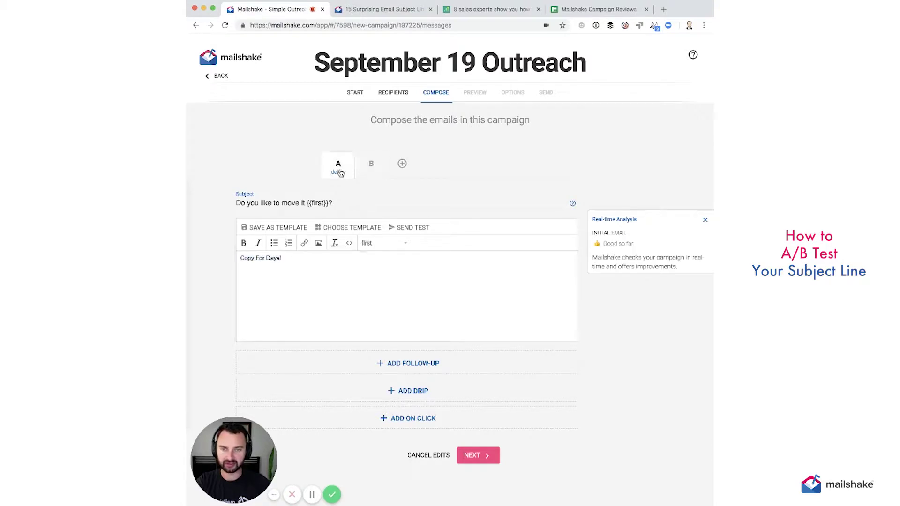
pyautogui.click(369, 166)
# - Replace version B's subject line with 'Did you dance last night?'
pyautogui.moveTo(289, 203); pyautogui.dragTo(349, 203)
pyautogui.click(351, 202)
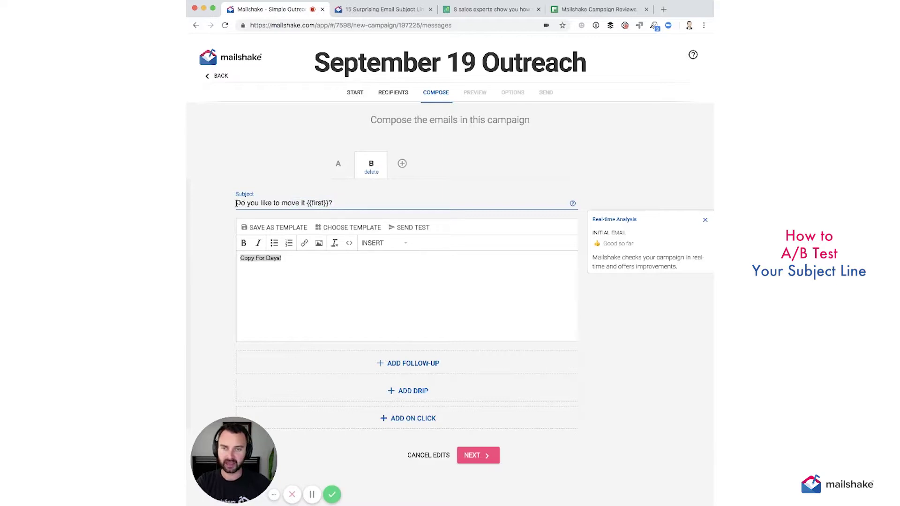
pyautogui.moveTo(236, 203); pyautogui.dragTo(335, 204)
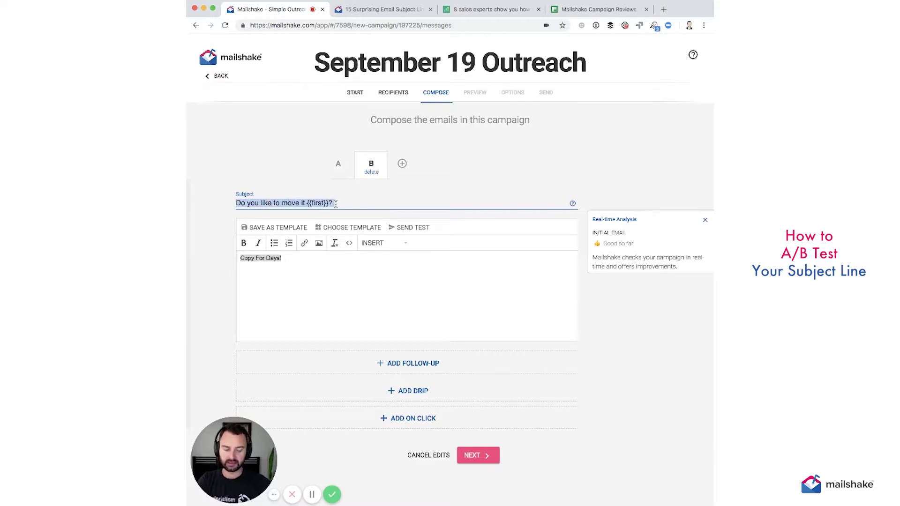
pyautogui.press('BackSpace')
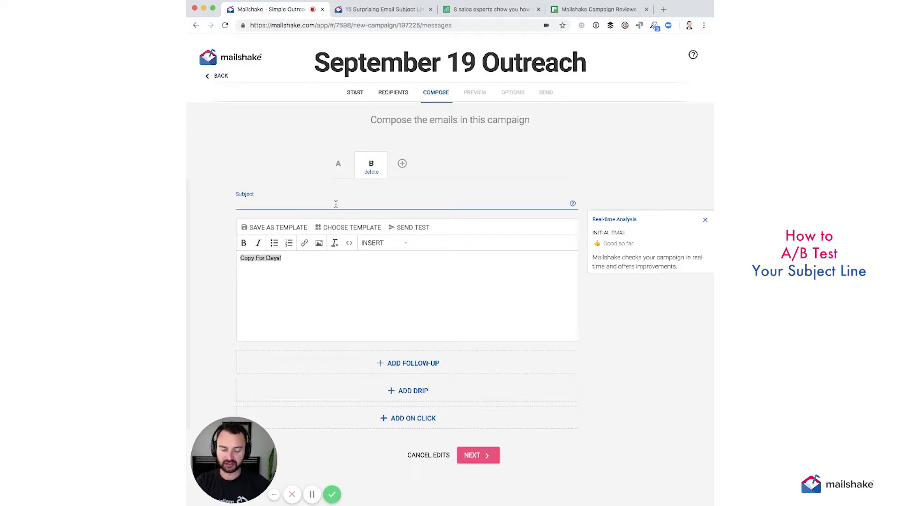
pyautogui.write('Did yo')
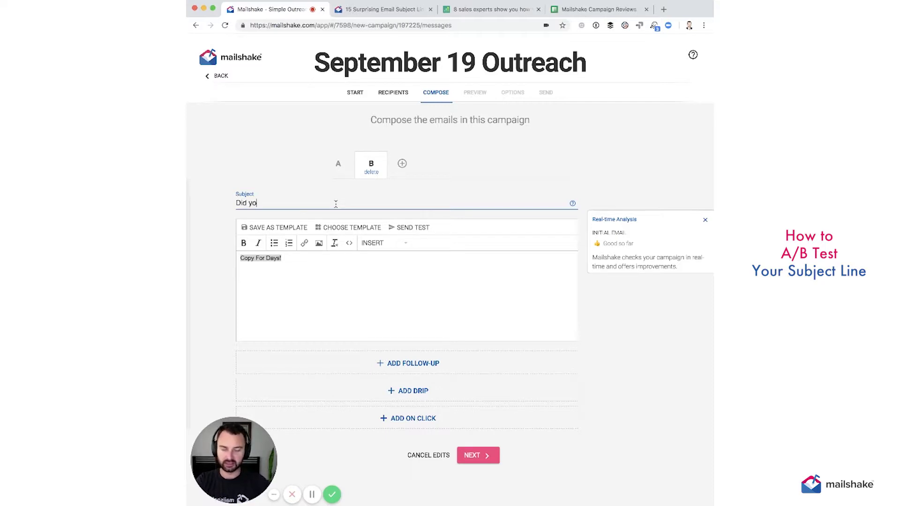
pyautogui.write('u dance last night?')
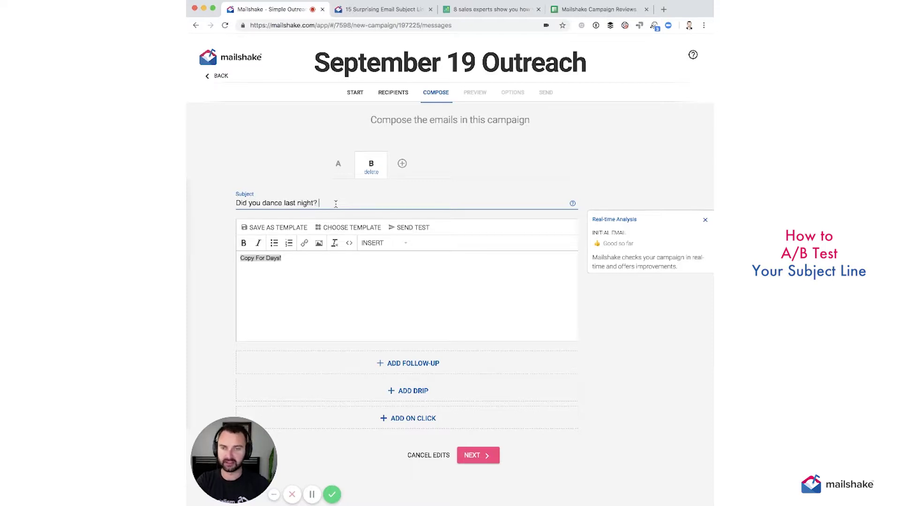
# - Flip between versions A and B to compare subjects, ending on A's 'Do you like to move it {{first}}?'
pyautogui.click(344, 166)
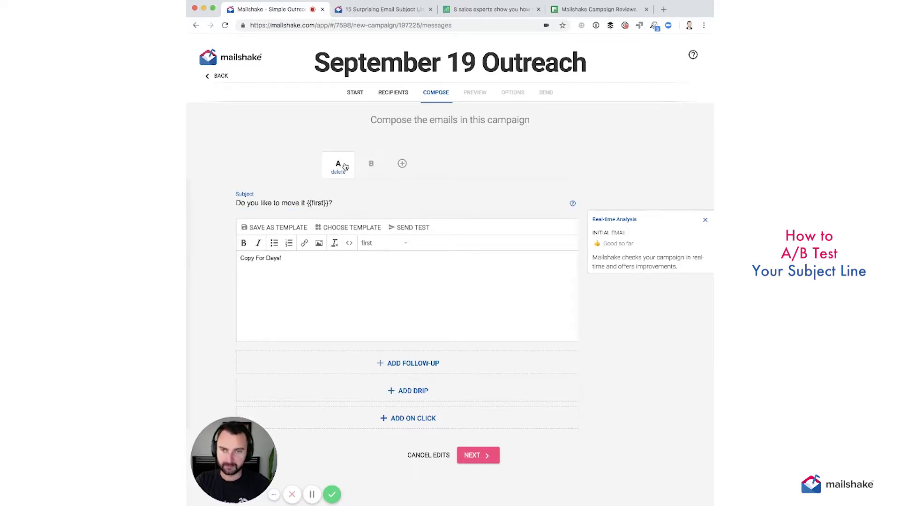
pyautogui.click(368, 166)
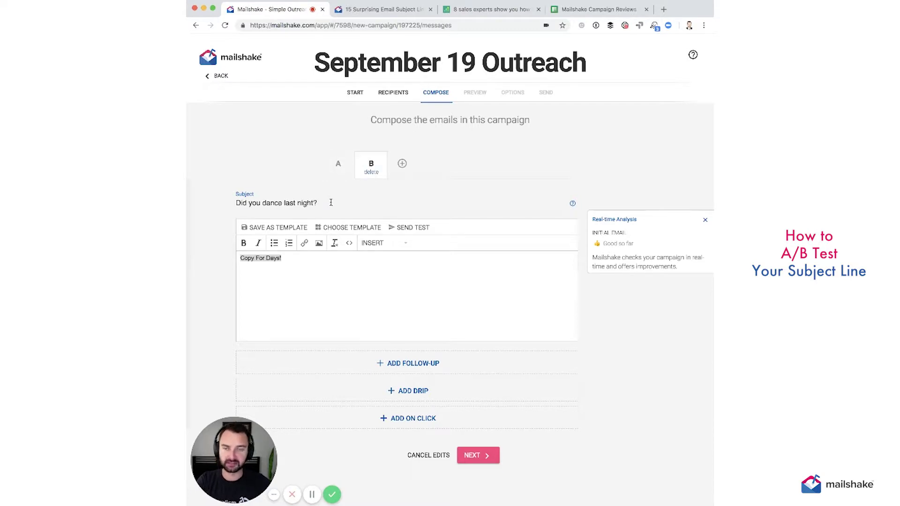
pyautogui.moveTo(331, 202); pyautogui.dragTo(220, 204)
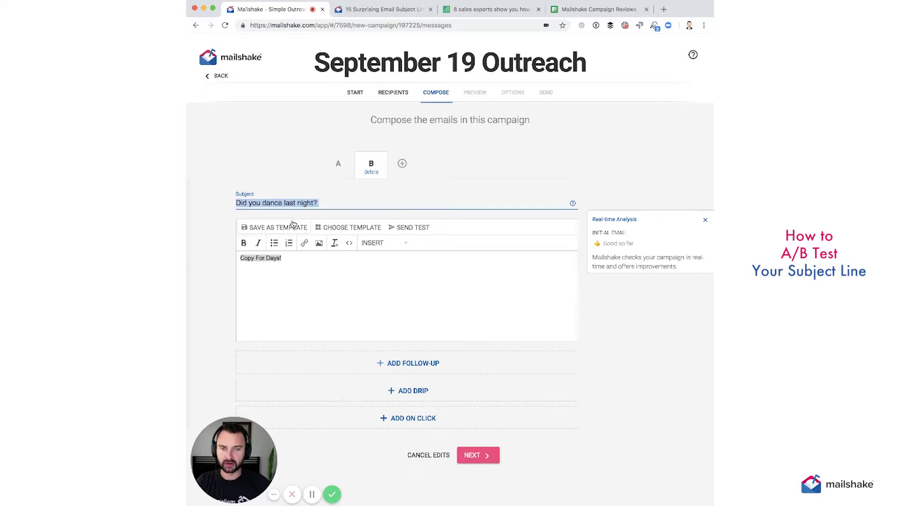
pyautogui.click(337, 165)
pyautogui.click(362, 168)
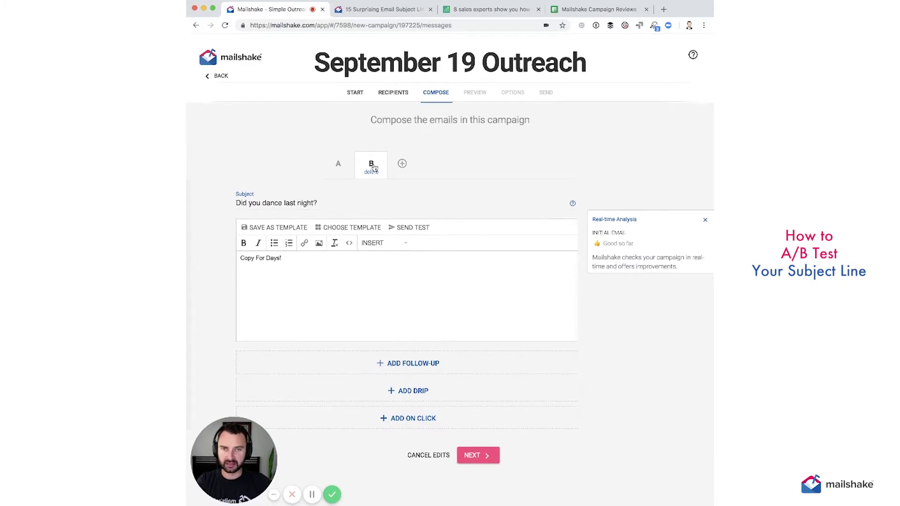
pyautogui.click(343, 176)
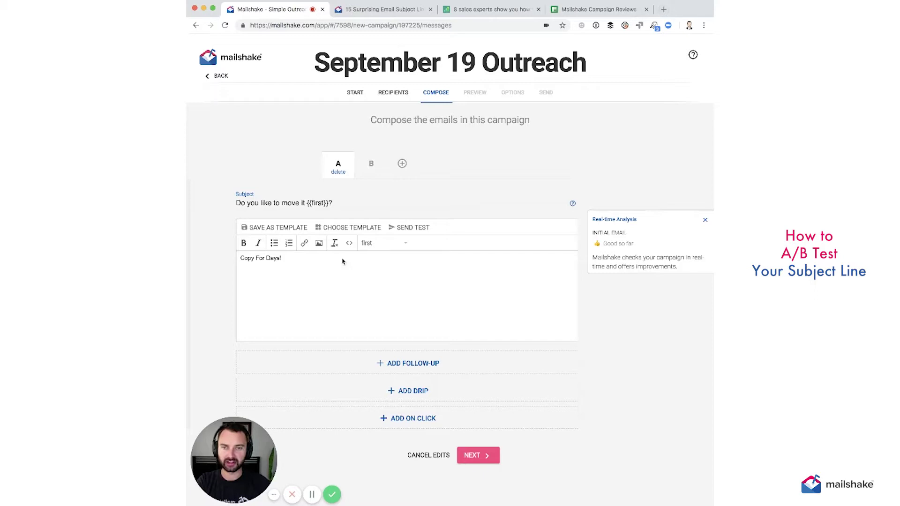
# - Search Google for a statistical significance calculator and open Neil Patel's A/B testing calculator
pyautogui.click(663, 10)
pyautogui.write('sta')
pyautogui.press('BackSpace')
pyautogui.write('tstical signi')
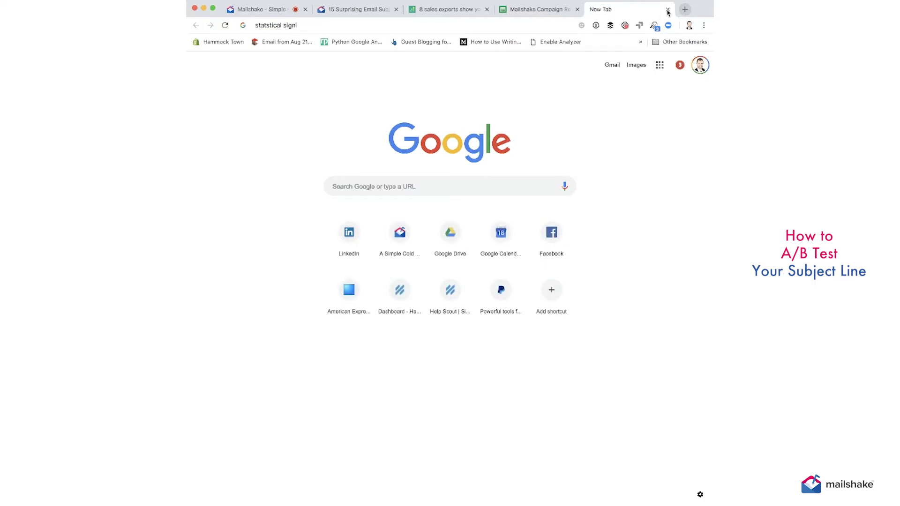
pyautogui.click(478, 76)
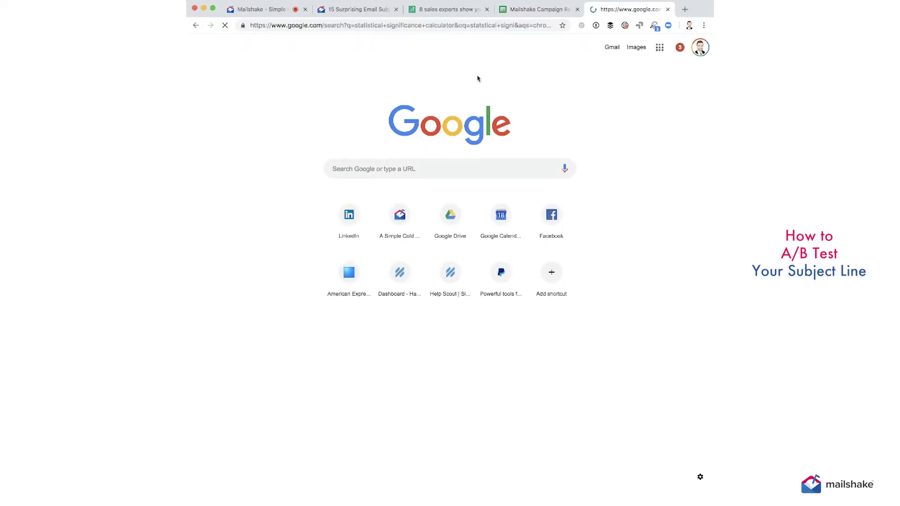
pyautogui.click(358, 120)
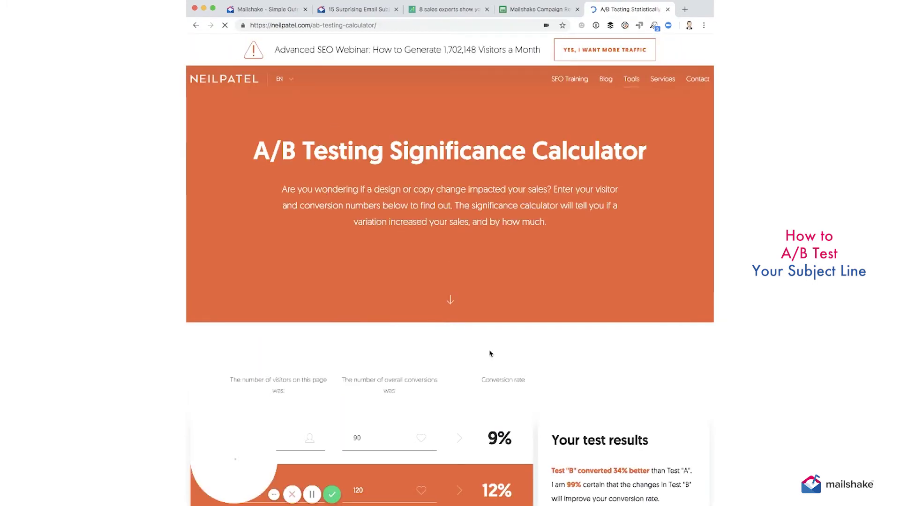
# - Dismiss the quiz popup and set variation A's conversions to 150 out of 1000 visitors
pyautogui.scroll(-5, 490, 353)
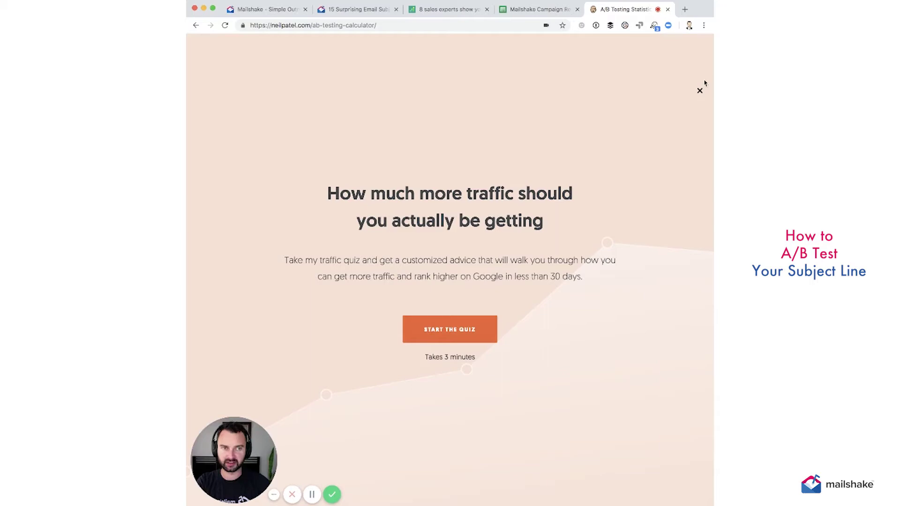
pyautogui.click(699, 91)
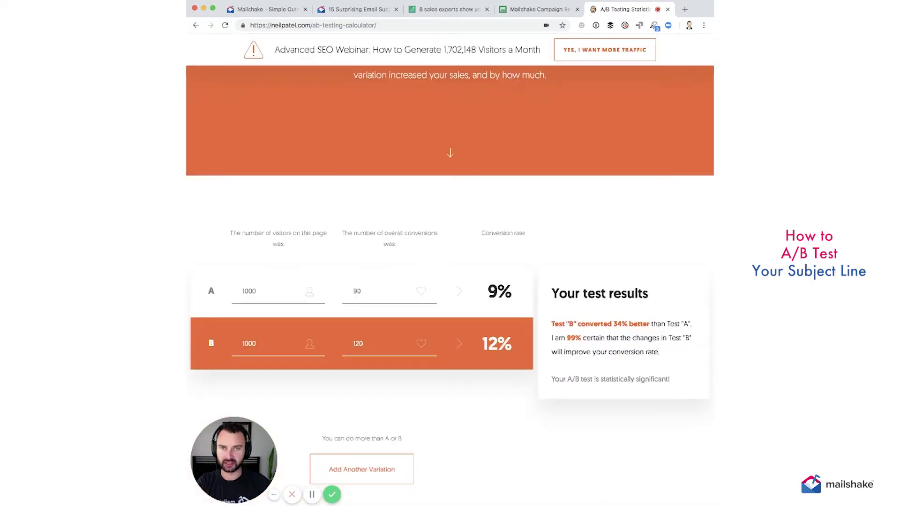
pyautogui.scroll(-2, 396, 311)
pyautogui.doubleClick(255, 244)
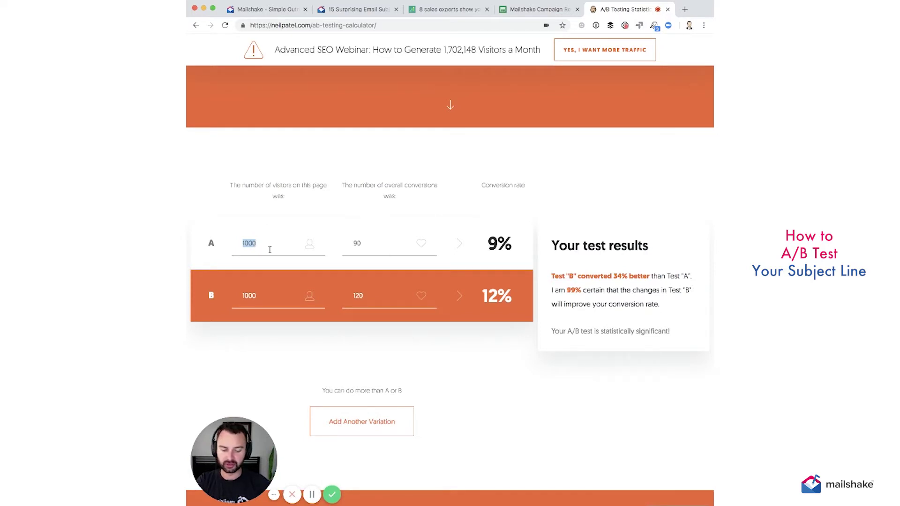
pyautogui.click(363, 241)
pyautogui.doubleClick(365, 242)
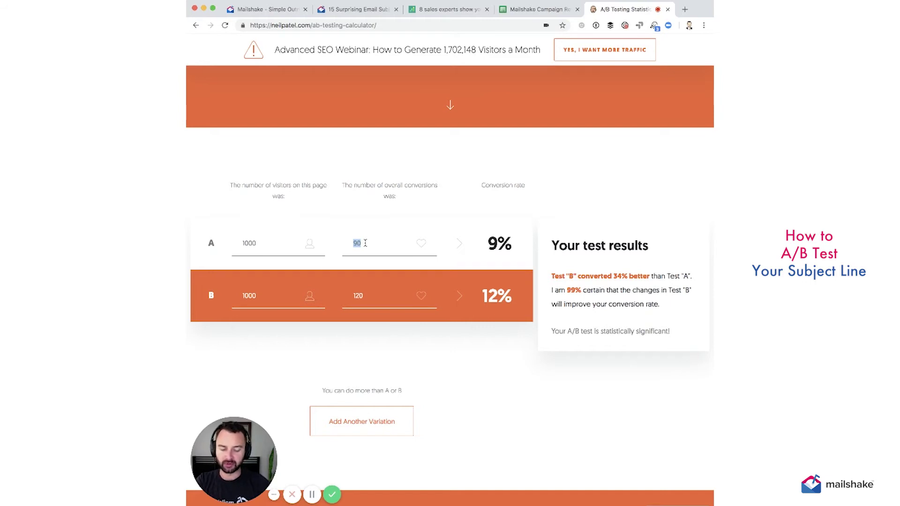
pyautogui.write('150')
# - Set variation B's conversions to 100 and review the statistically significant result
pyautogui.doubleClick(365, 297)
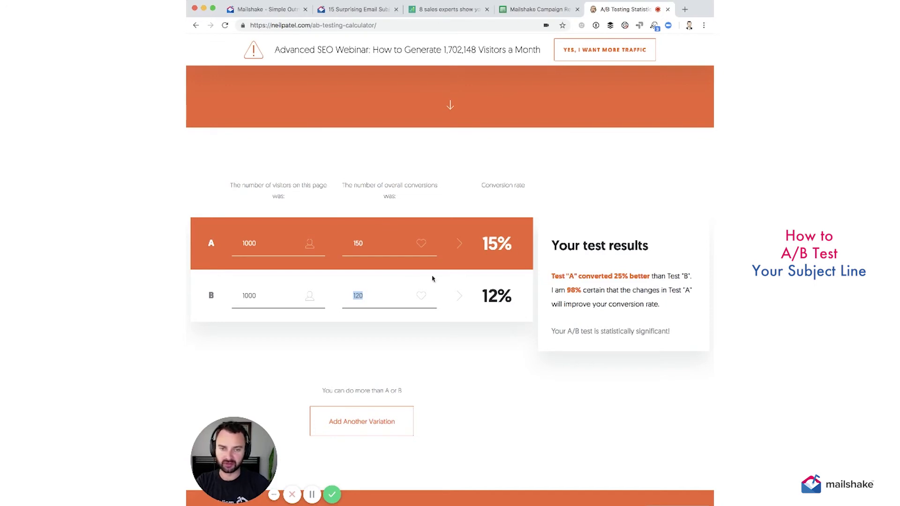
pyautogui.write('100')
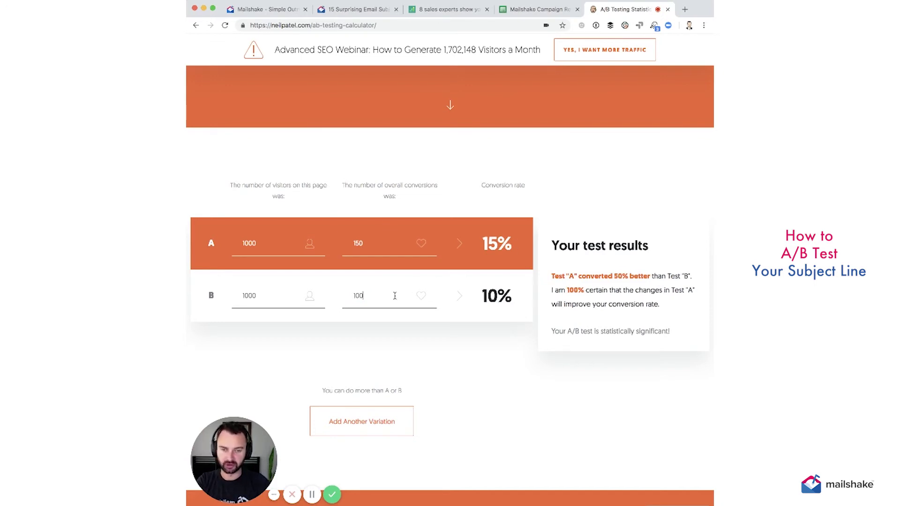
pyautogui.tripleClick(479, 389)
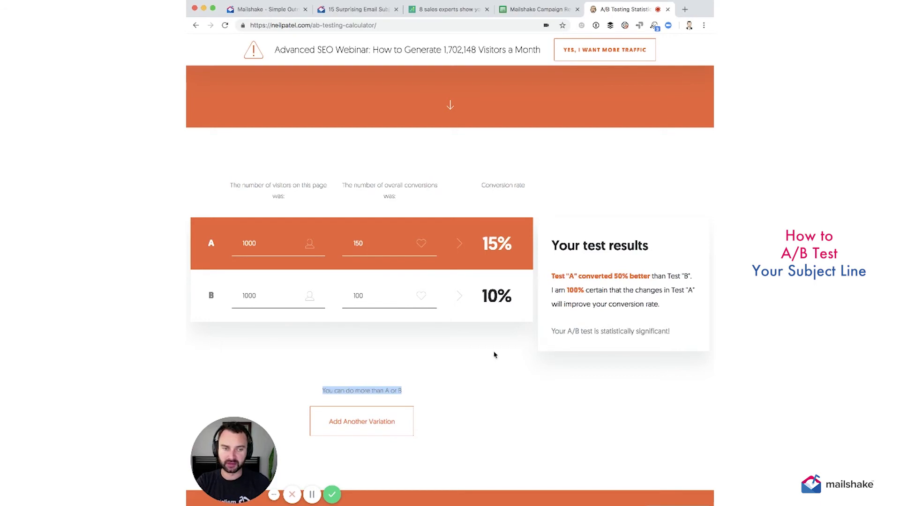
pyautogui.click(547, 329)
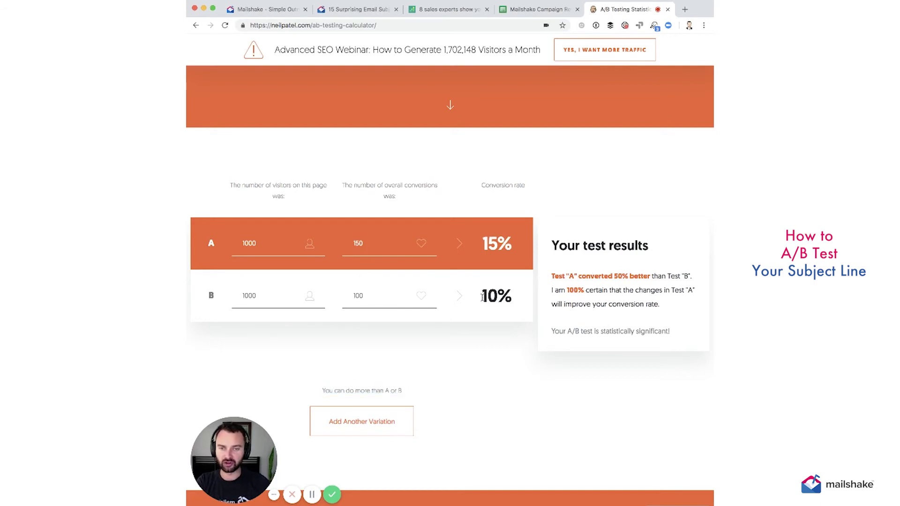
pyautogui.scroll(2, 462, 342)
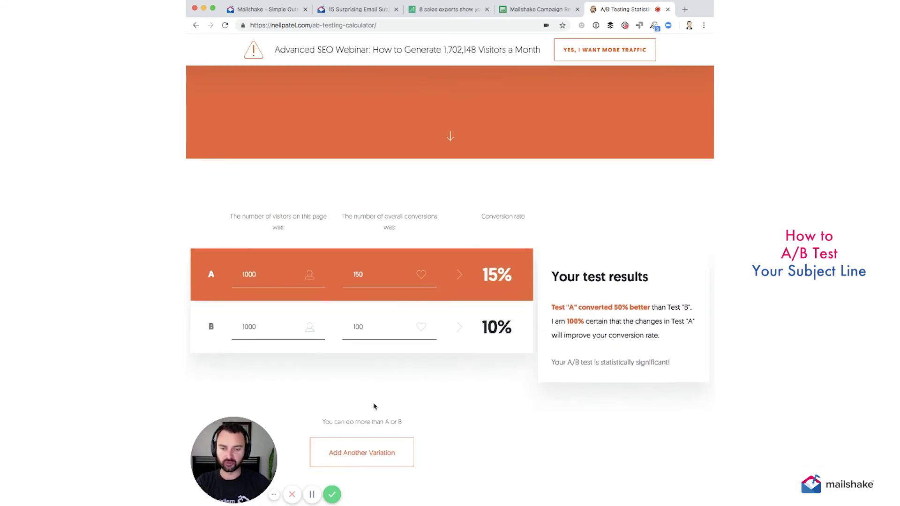
pyautogui.scroll(3, 374, 405)
pyautogui.scroll(2, 426, 340)
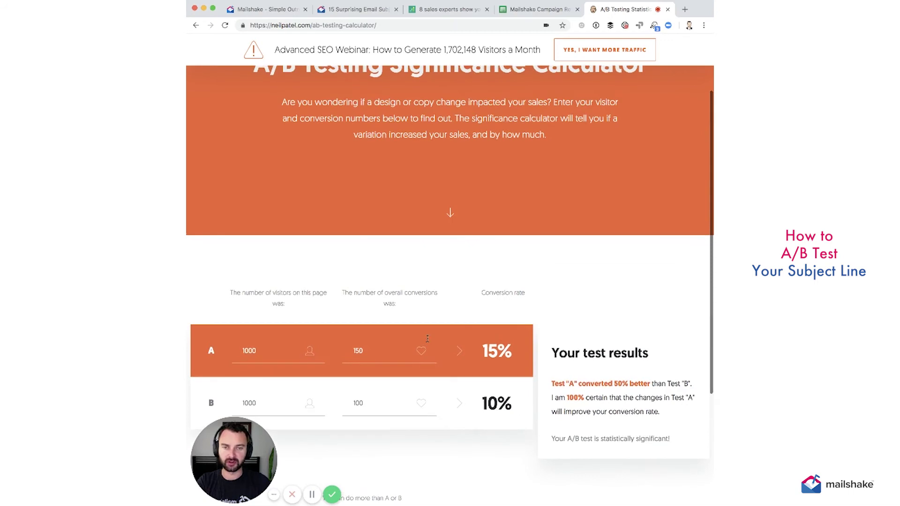
pyautogui.scroll(-1, 436, 326)
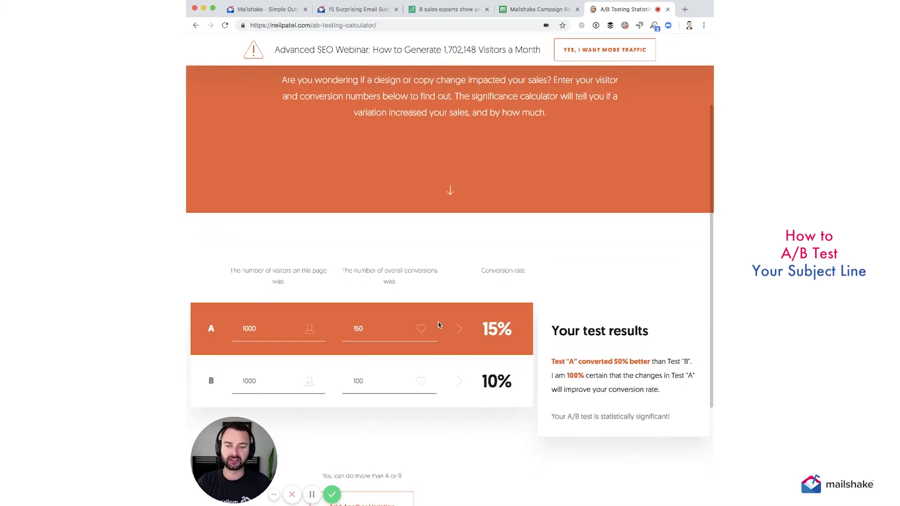
pyautogui.click(280, 15)
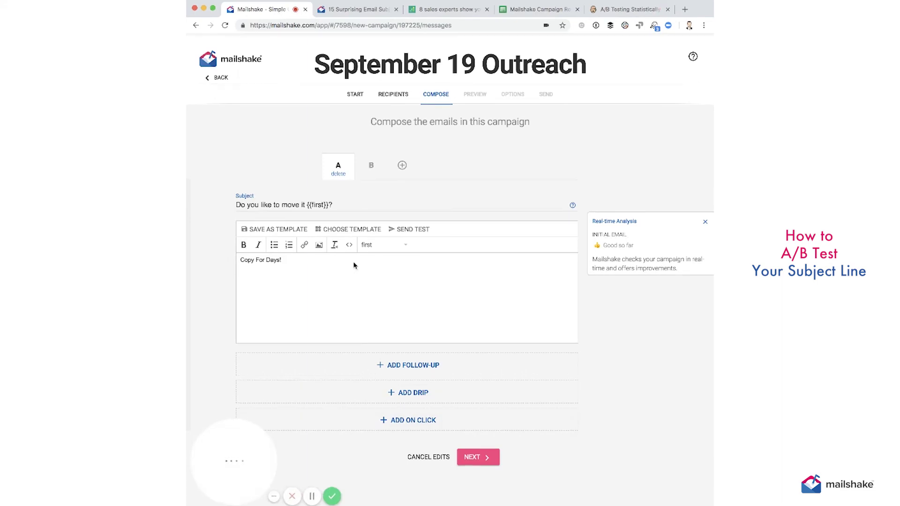
# - Click into version A's email body and scroll down the September 19 Outreach compose page
pyautogui.click(308, 267)
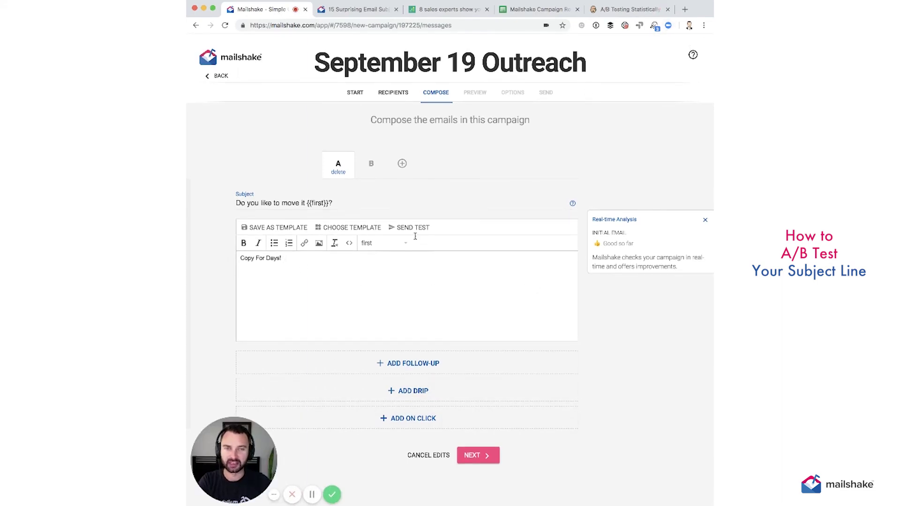
pyautogui.scroll(-1, 408, 393)
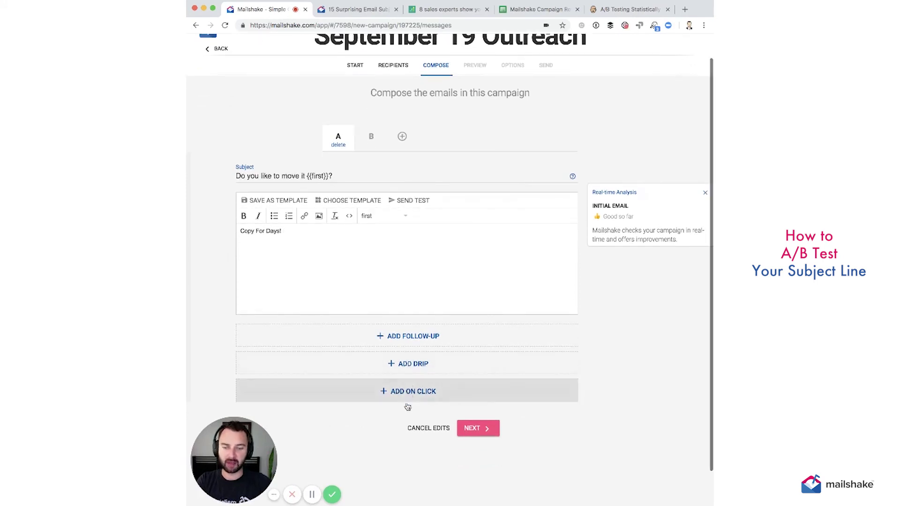